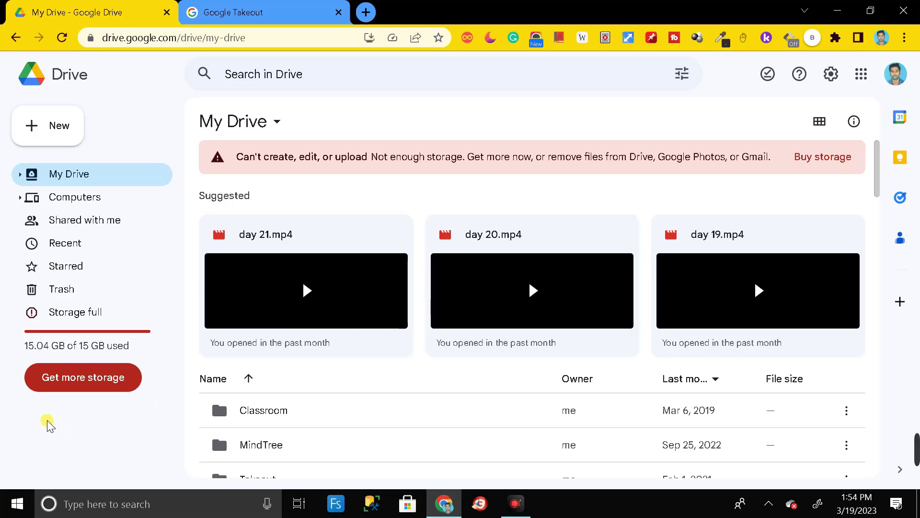
- Highlight the Drive warning that storage is full at 15.04 GB of 15 GB, then go to Google Takeout
{"action": "left_click_drag", "start_coordinate": [378, 157], "coordinate": [461, 157]}
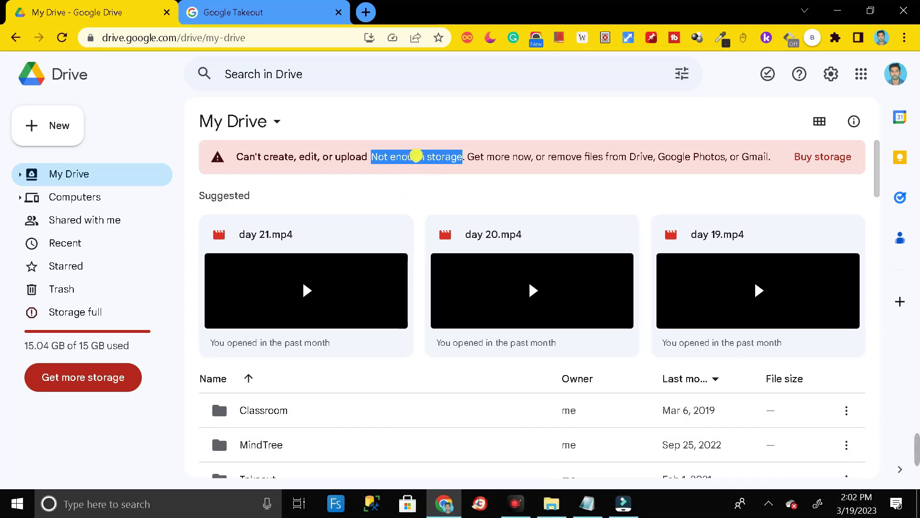
{"action": "left_click", "coordinate": [418, 157]}
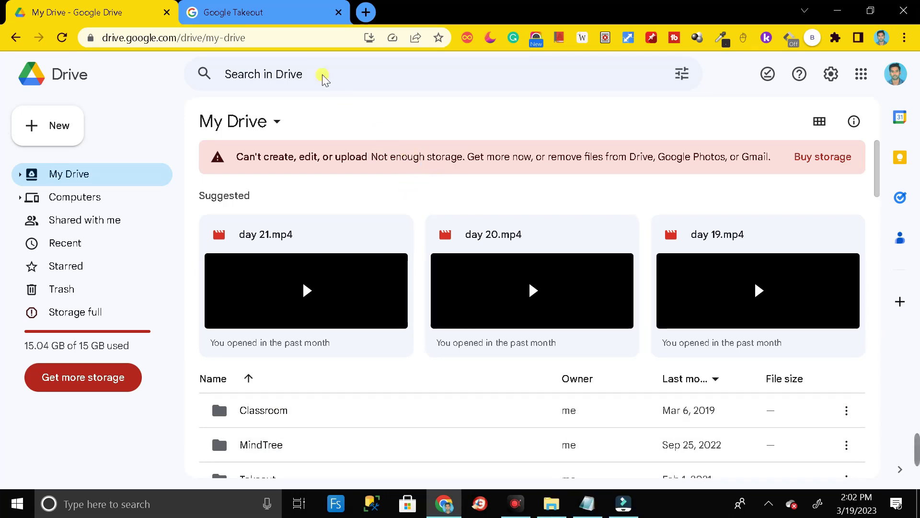
{"action": "left_click", "coordinate": [253, 11]}
- Deselect all products from the new Takeout export
{"action": "left_click", "coordinate": [206, 36]}
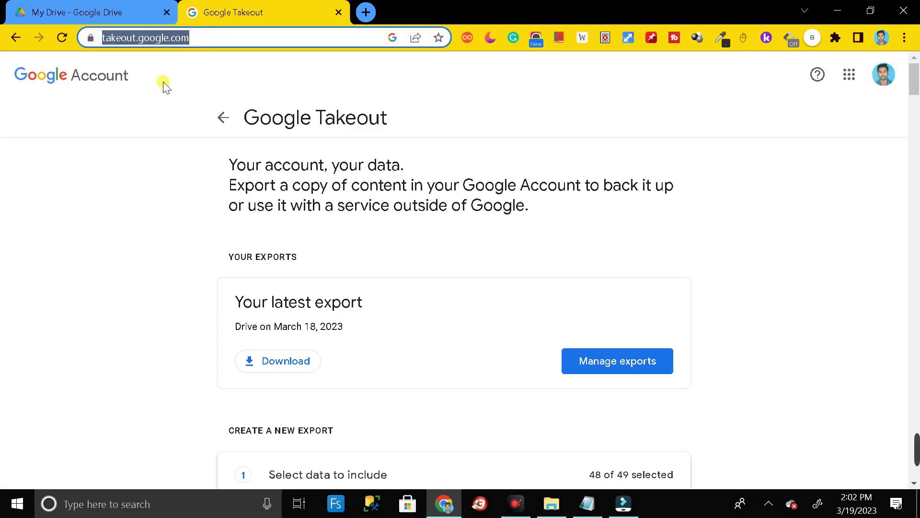
{"action": "left_click", "coordinate": [194, 79]}
{"action": "scroll", "coordinate": [332, 211], "scroll_direction": "down", "scroll_amount": 3}
{"action": "scroll", "coordinate": [331, 210], "scroll_direction": "down", "scroll_amount": 15}
{"action": "scroll", "coordinate": [338, 261], "scroll_direction": "up", "scroll_amount": 15}
{"action": "scroll", "coordinate": [347, 253], "scroll_direction": "down", "scroll_amount": 15}
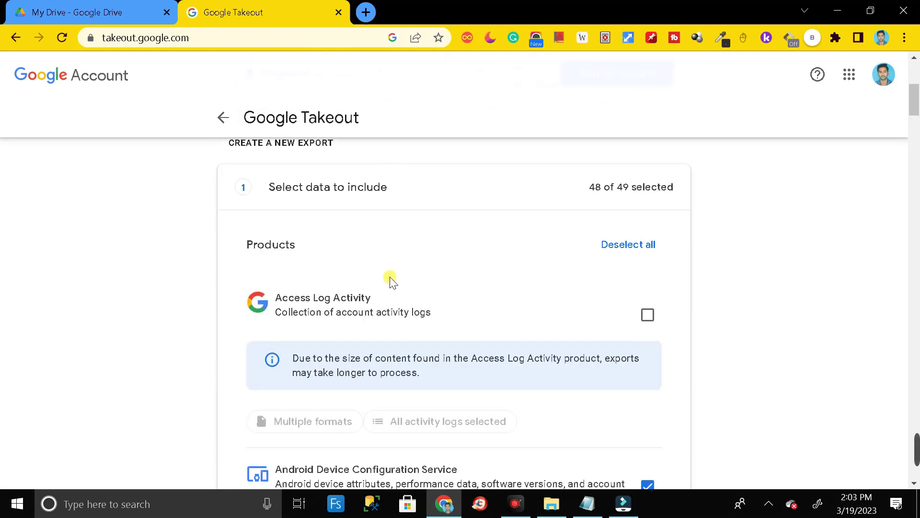
{"action": "scroll", "coordinate": [383, 282], "scroll_direction": "down", "scroll_amount": 13}
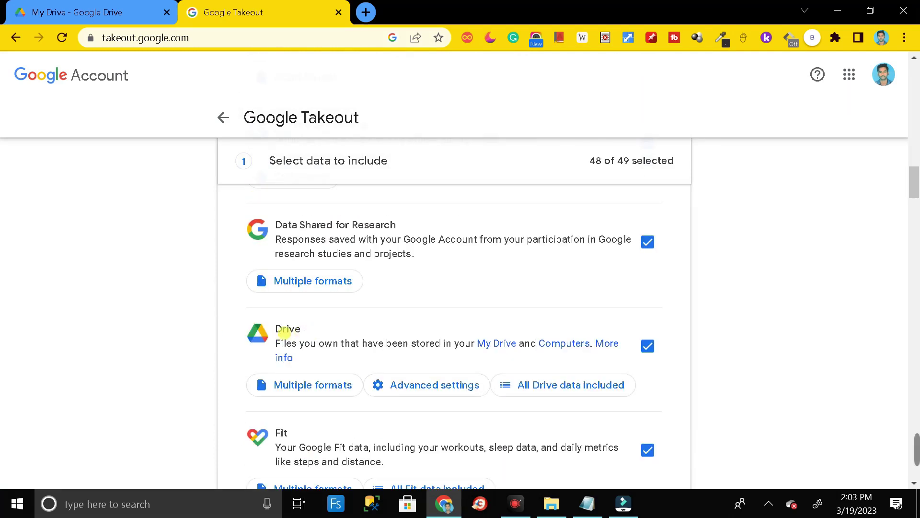
{"action": "scroll", "coordinate": [366, 332], "scroll_direction": "up", "scroll_amount": 20}
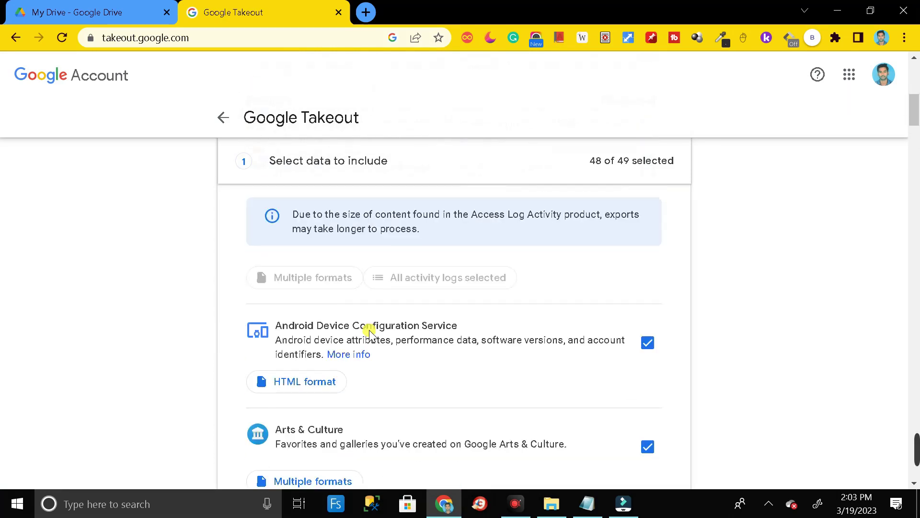
{"action": "scroll", "coordinate": [372, 334], "scroll_direction": "down", "scroll_amount": 2}
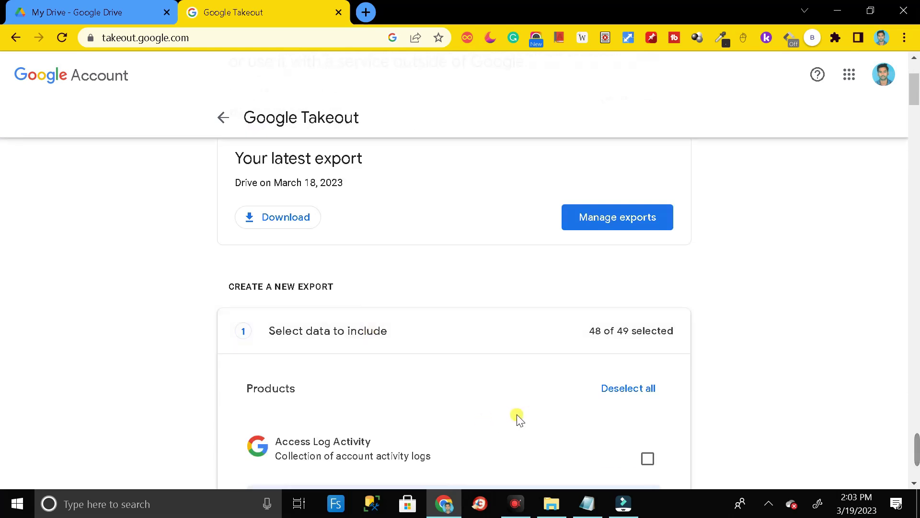
{"action": "left_click", "coordinate": [629, 389]}
- Include only Drive (1 of 49 products selected) and continue to the file type and destination step
{"action": "scroll", "coordinate": [560, 388], "scroll_direction": "down", "scroll_amount": 8}
{"action": "scroll", "coordinate": [561, 387], "scroll_direction": "down", "scroll_amount": 15}
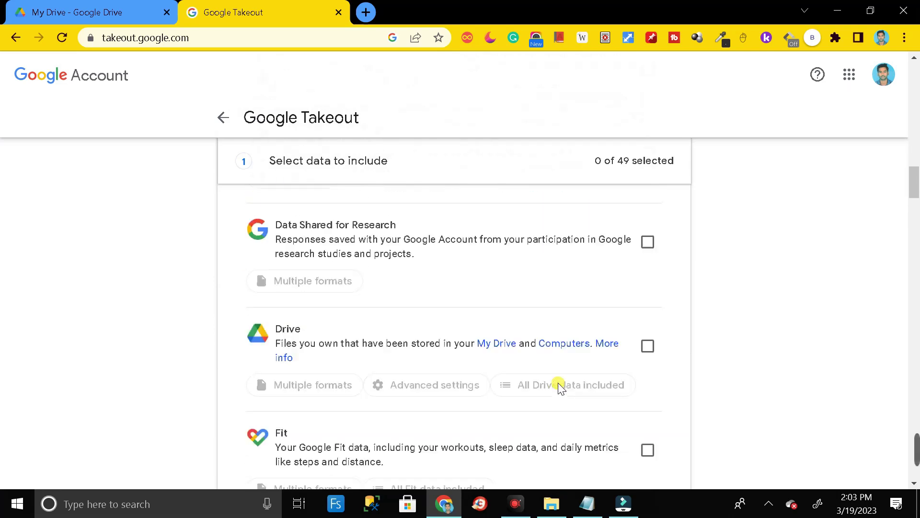
{"action": "scroll", "coordinate": [560, 386], "scroll_direction": "down", "scroll_amount": 3}
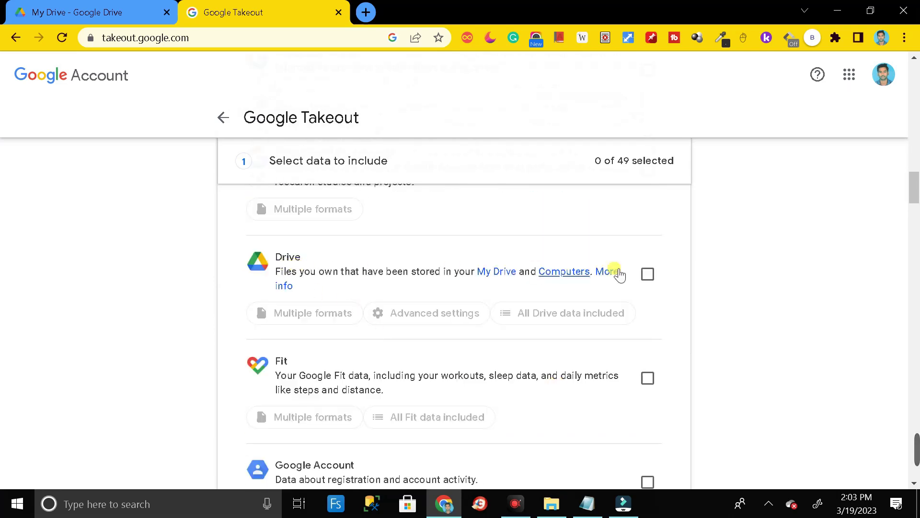
{"action": "left_click", "coordinate": [652, 277]}
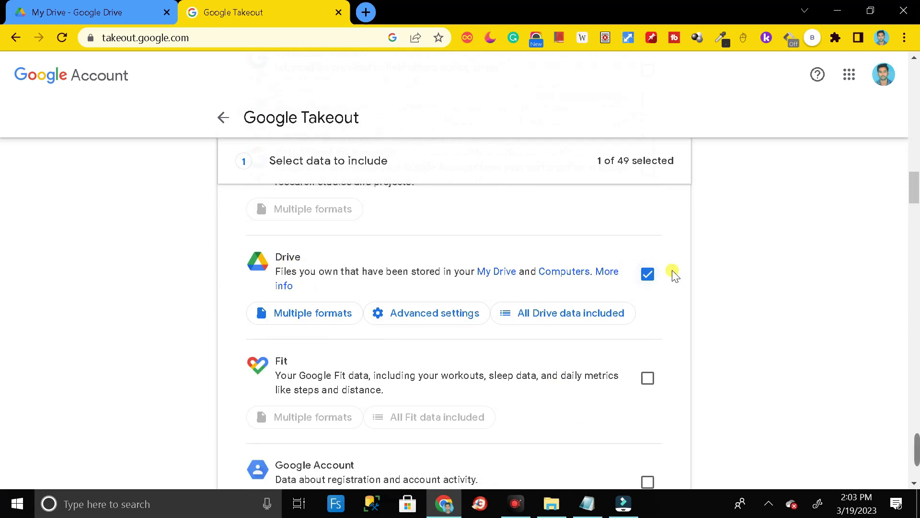
{"action": "scroll", "coordinate": [675, 266], "scroll_direction": "down", "scroll_amount": 20}
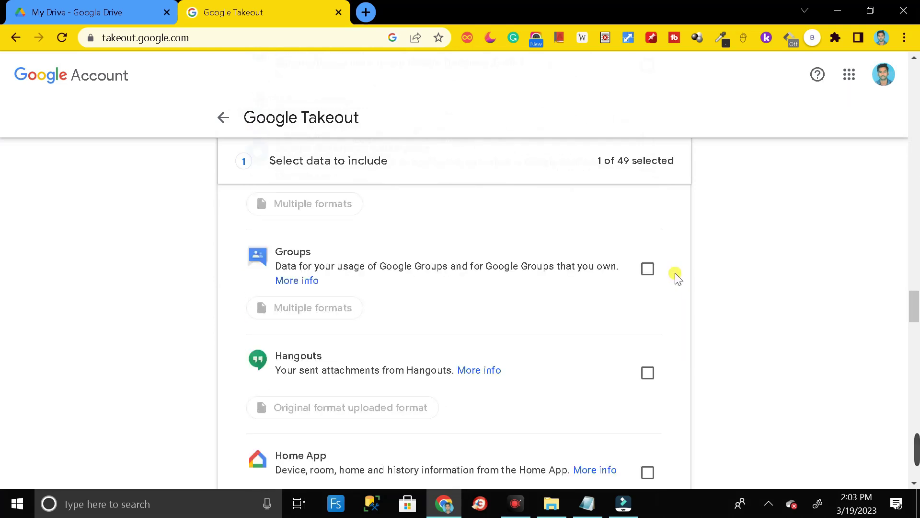
{"action": "scroll", "coordinate": [674, 283], "scroll_direction": "down", "scroll_amount": 15}
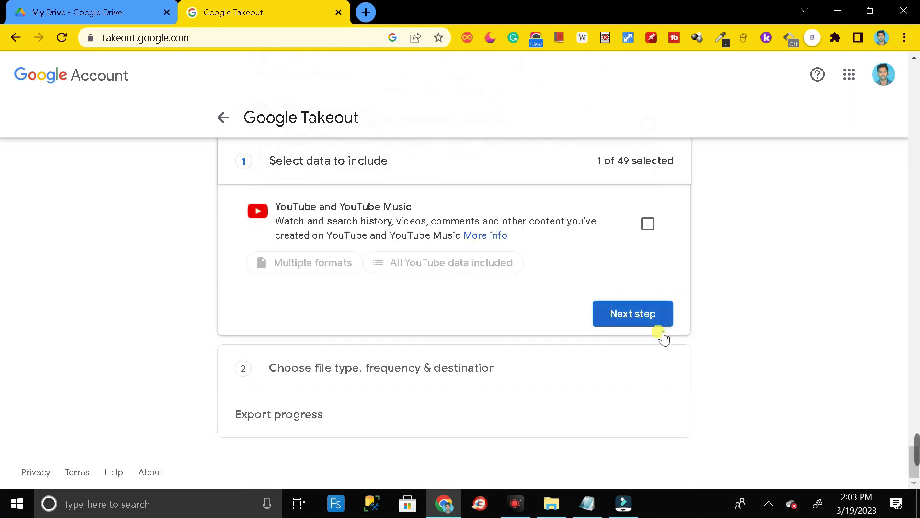
{"action": "left_click", "coordinate": [636, 318]}
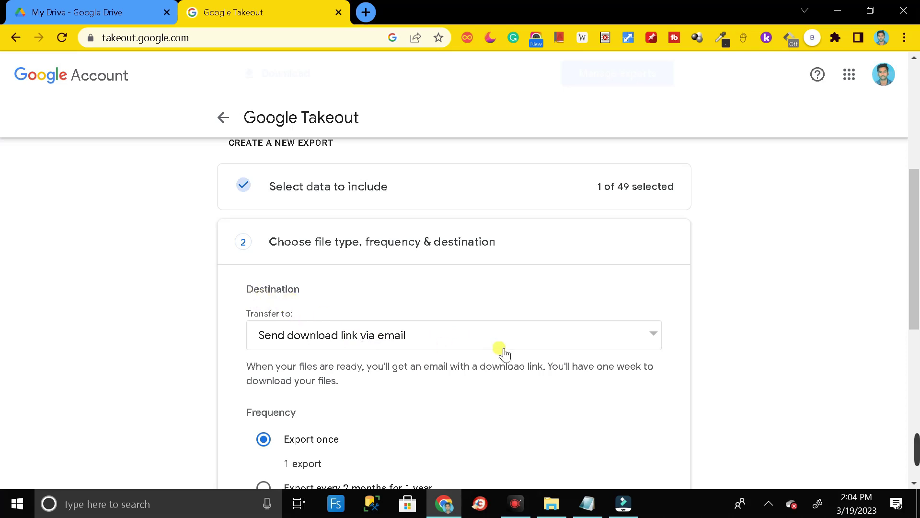
- Keep the emailed download link as destination and .zip as the archive file type
{"action": "left_click", "coordinate": [638, 339]}
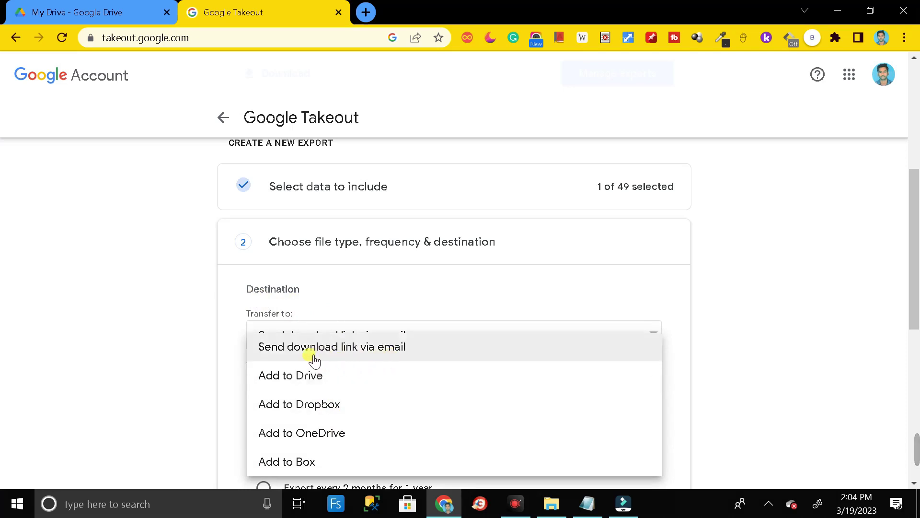
{"action": "left_click", "coordinate": [338, 354]}
{"action": "scroll", "coordinate": [439, 317], "scroll_direction": "down", "scroll_amount": 1}
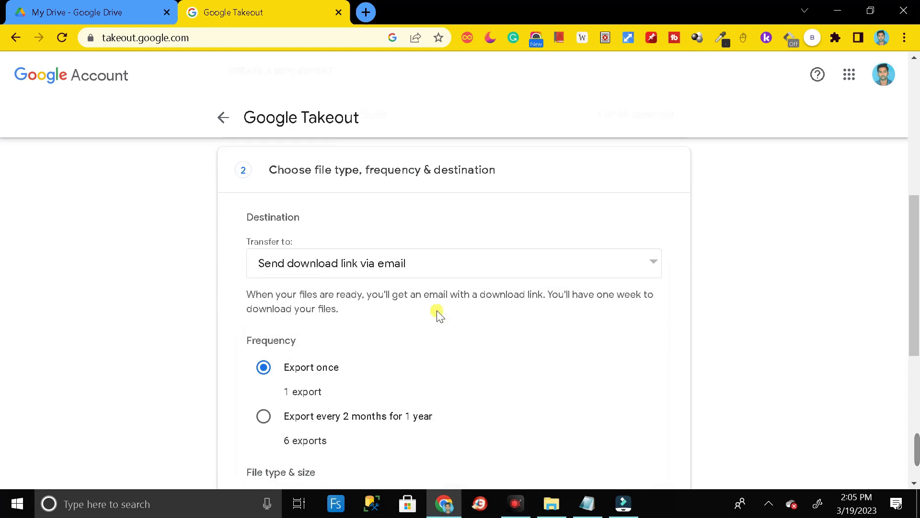
{"action": "scroll", "coordinate": [436, 286], "scroll_direction": "down", "scroll_amount": 1}
{"action": "scroll", "coordinate": [421, 302], "scroll_direction": "up", "scroll_amount": 1}
{"action": "scroll", "coordinate": [336, 348], "scroll_direction": "down", "scroll_amount": 1}
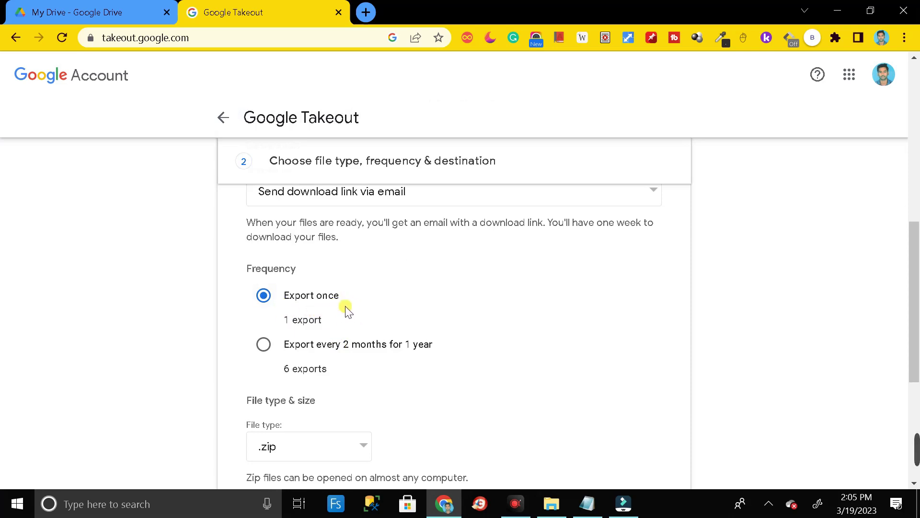
{"action": "scroll", "coordinate": [470, 308], "scroll_direction": "down", "scroll_amount": 3}
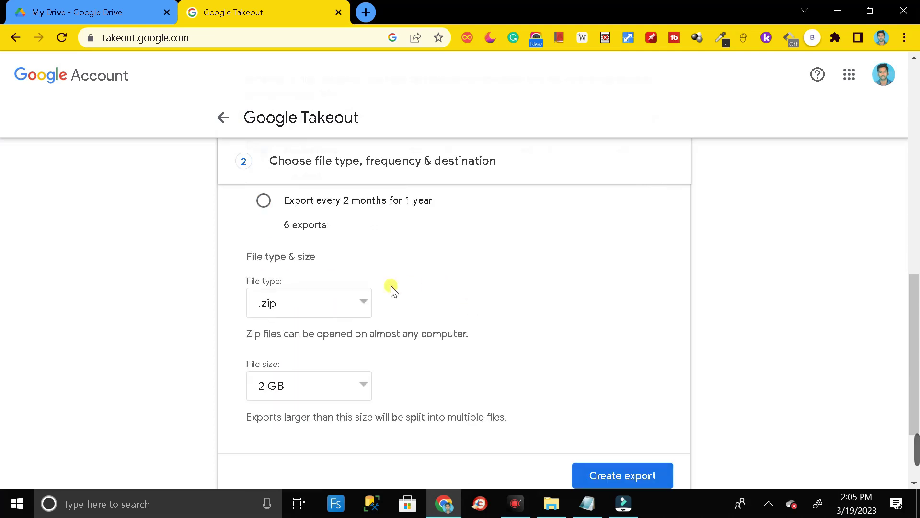
{"action": "left_click", "coordinate": [355, 304]}
{"action": "left_click", "coordinate": [291, 309]}
- Set the archive split size to 50 GB and create the Drive export
{"action": "scroll", "coordinate": [422, 287], "scroll_direction": "down", "scroll_amount": 1}
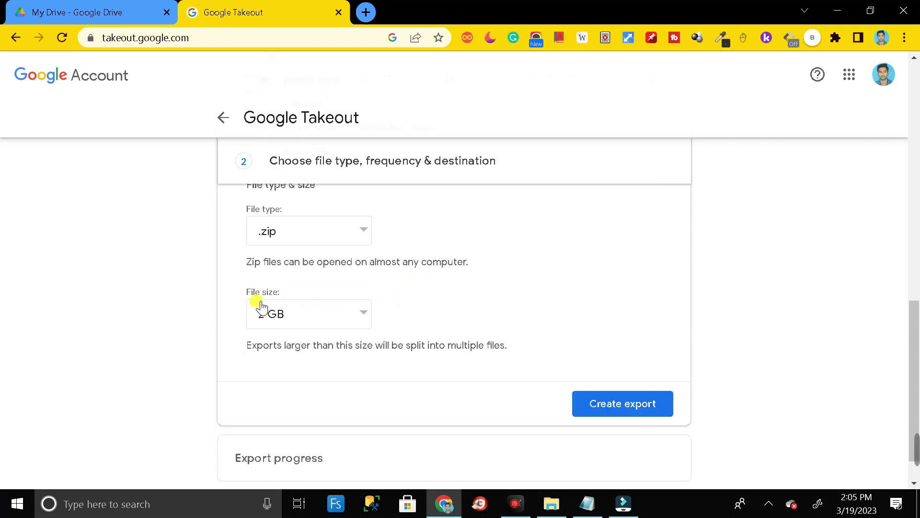
{"action": "left_click", "coordinate": [364, 315]}
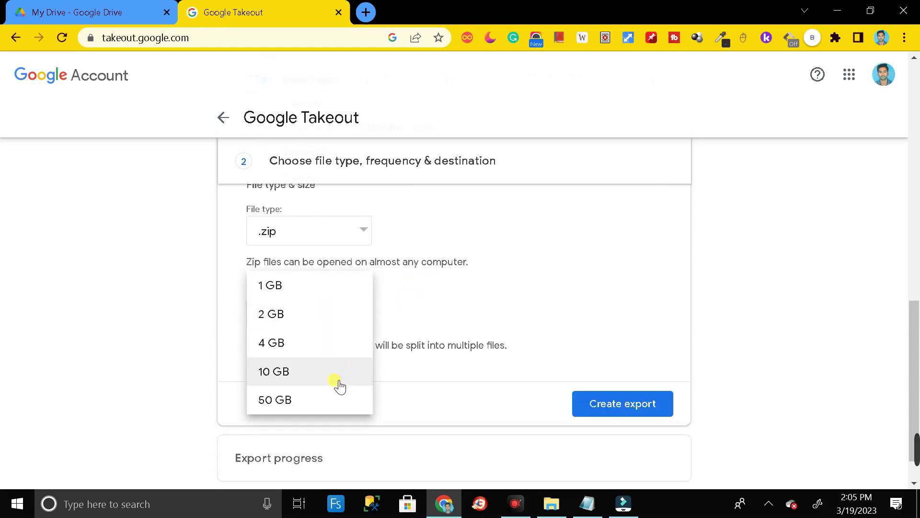
{"action": "left_click", "coordinate": [297, 404]}
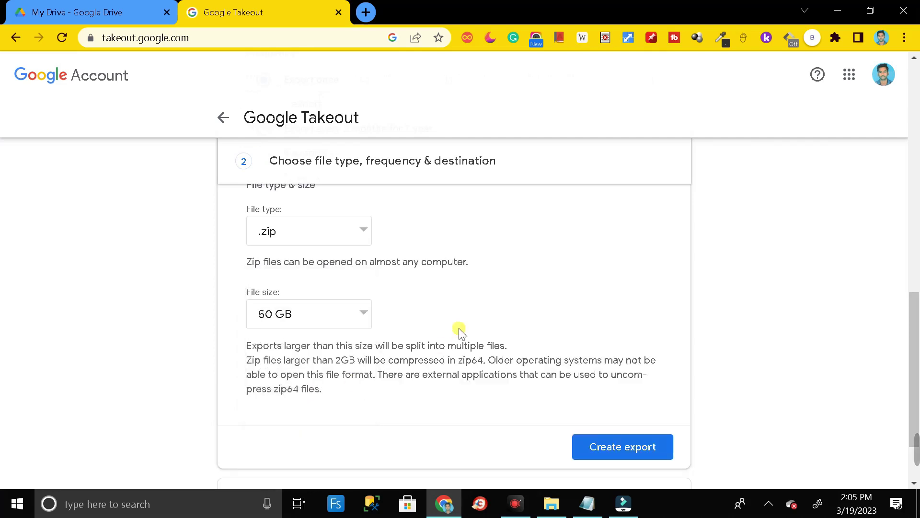
{"action": "scroll", "coordinate": [479, 326], "scroll_direction": "down", "scroll_amount": 1}
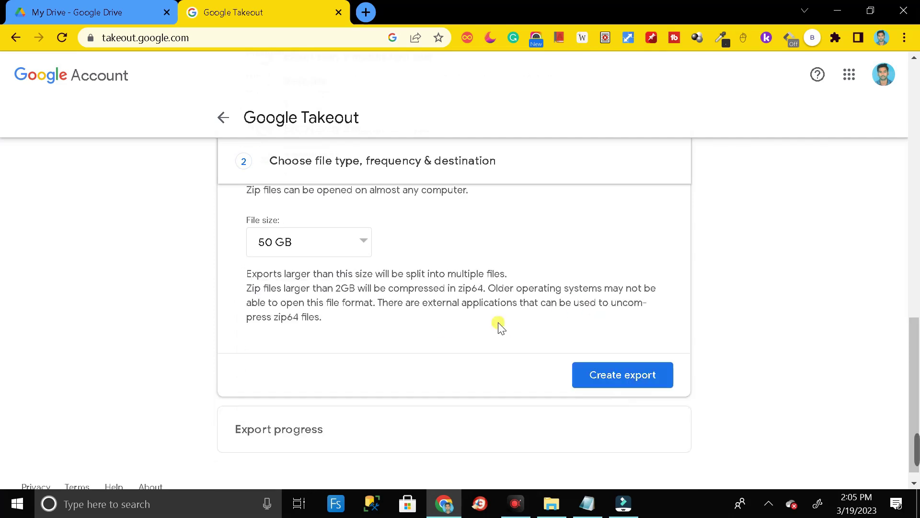
{"action": "left_click", "coordinate": [631, 384]}
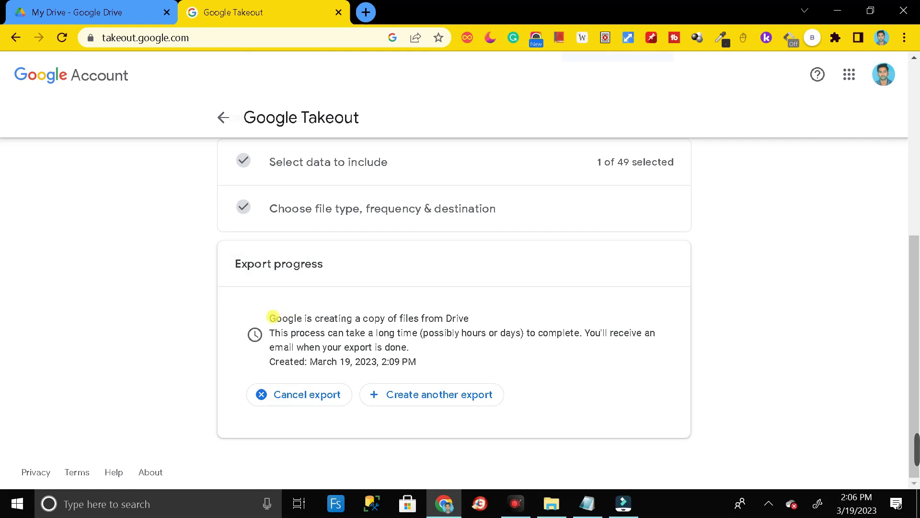
{"action": "left_click_drag", "start_coordinate": [271, 319], "coordinate": [464, 320]}
{"action": "left_click_drag", "start_coordinate": [281, 333], "coordinate": [571, 332]}
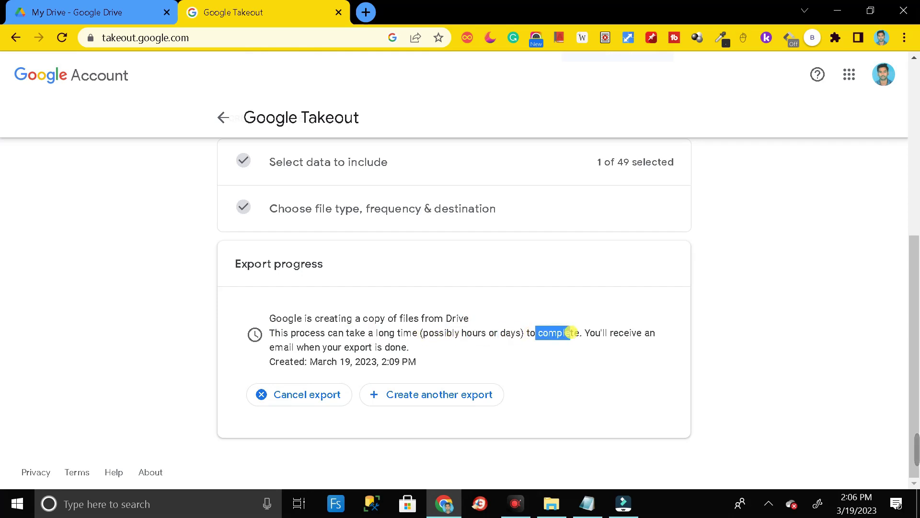
{"action": "left_click", "coordinate": [433, 352]}
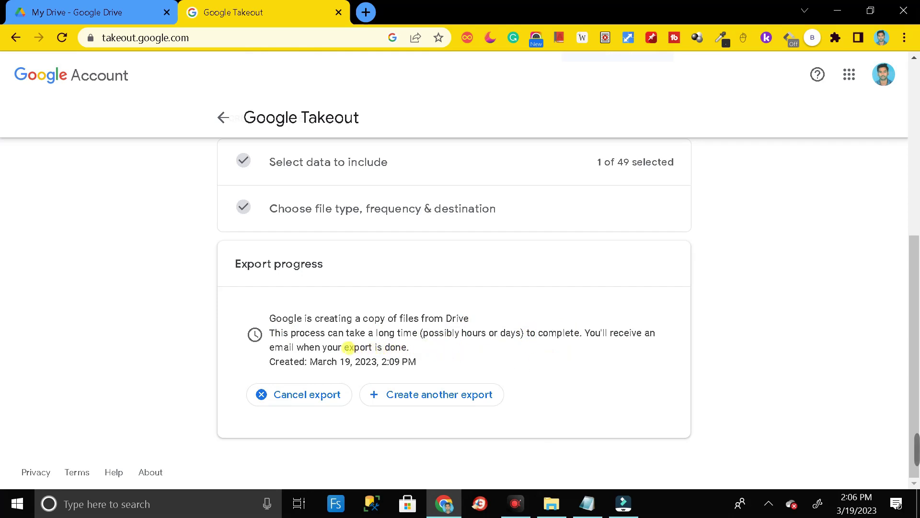
{"action": "left_click_drag", "start_coordinate": [349, 347], "coordinate": [414, 352]}
{"action": "left_click_drag", "start_coordinate": [428, 335], "coordinate": [522, 332]}
{"action": "left_click", "coordinate": [469, 351]}
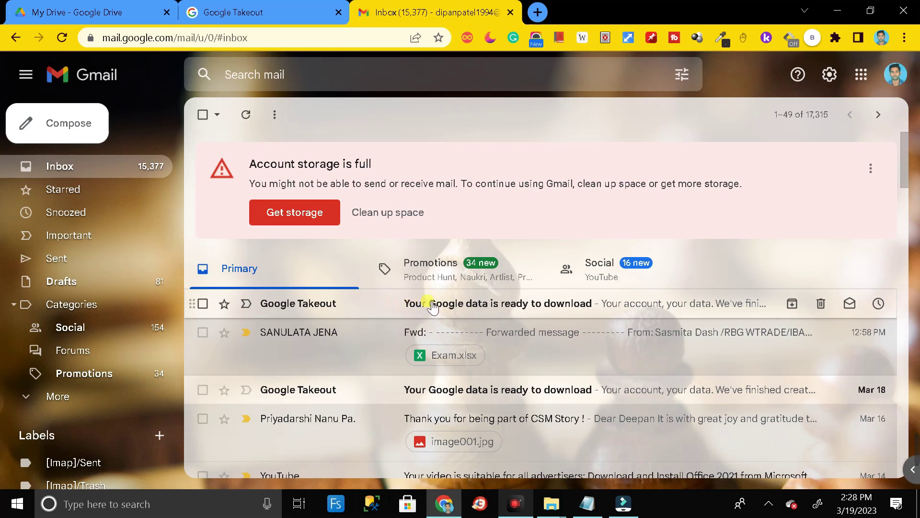
- Open the Google Takeout 'data is ready' email and follow its Download your files link
{"action": "left_click", "coordinate": [369, 307]}
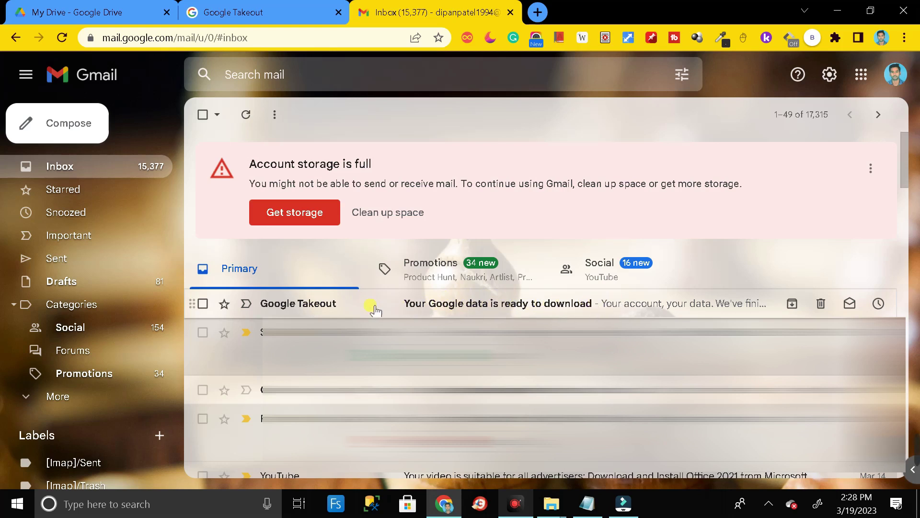
{"action": "left_click", "coordinate": [368, 307]}
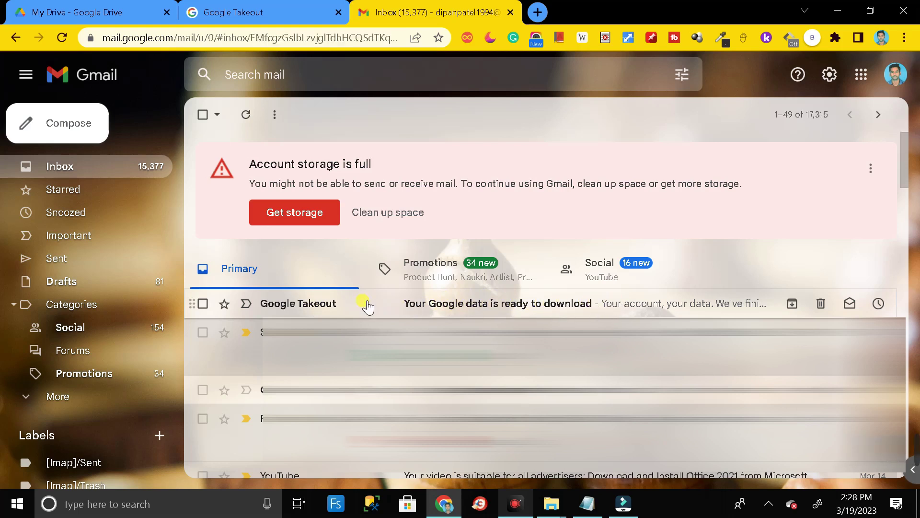
{"action": "scroll", "coordinate": [533, 305], "scroll_direction": "down", "scroll_amount": 3}
{"action": "scroll", "coordinate": [533, 305], "scroll_direction": "down", "scroll_amount": 1}
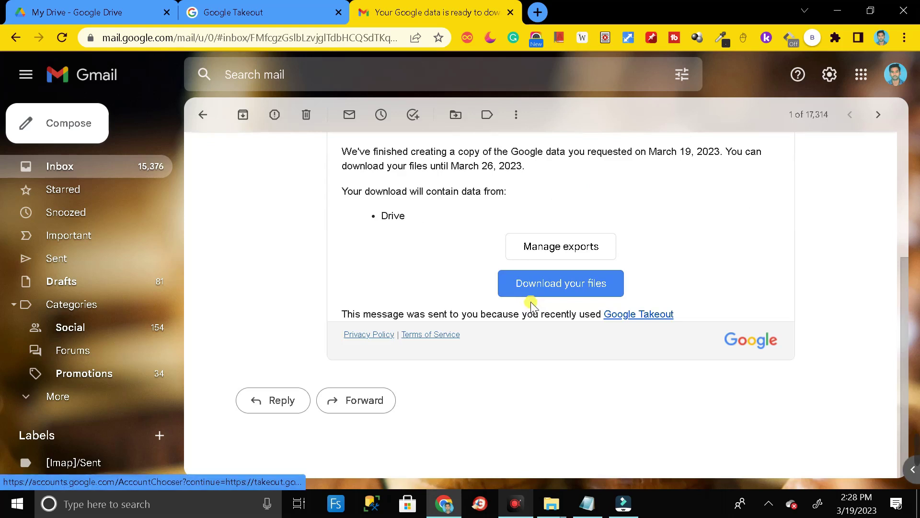
{"action": "left_click", "coordinate": [564, 286]}
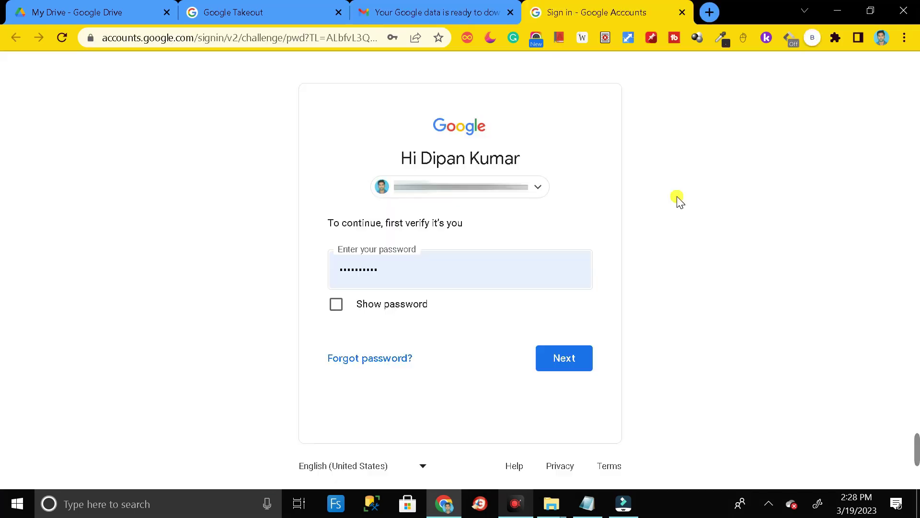
- Enter the account password to verify identity and continue
{"action": "left_click", "coordinate": [446, 266]}
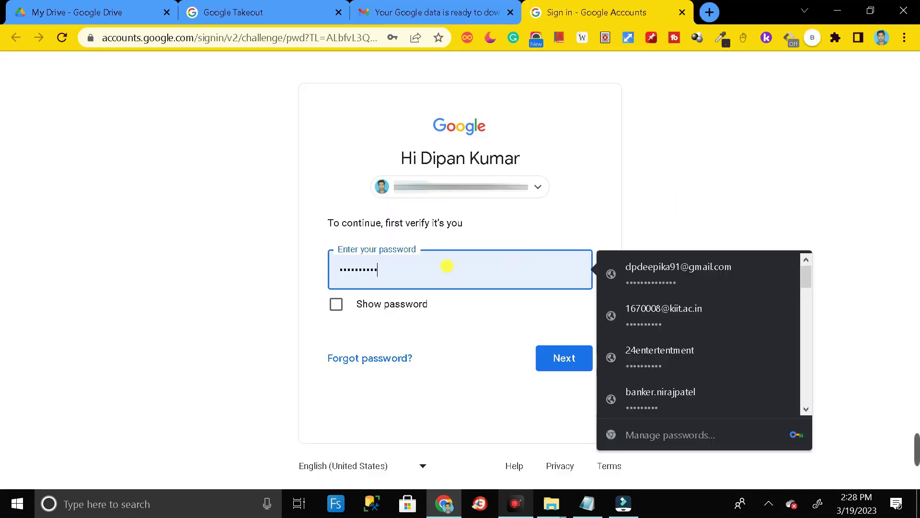
{"action": "type", "text": "••"}
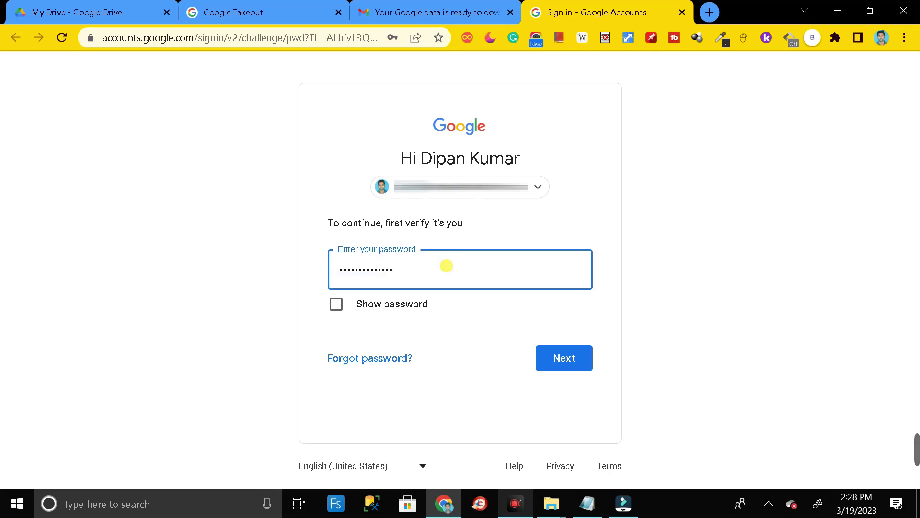
{"action": "left_click", "coordinate": [554, 355]}
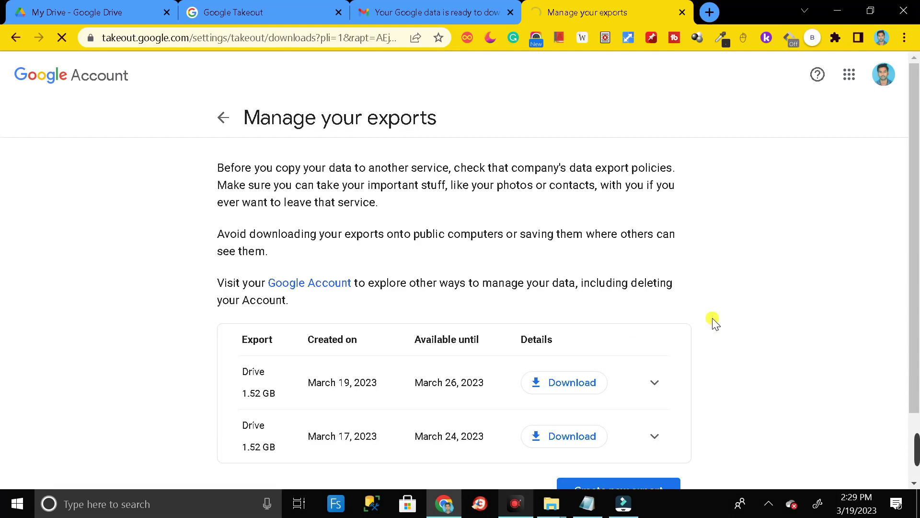
- Start the March 19 Drive export .zip download, then pause it from the download bar
{"action": "scroll", "coordinate": [713, 321], "scroll_direction": "down", "scroll_amount": 2}
{"action": "scroll", "coordinate": [723, 331], "scroll_direction": "down", "scroll_amount": 2}
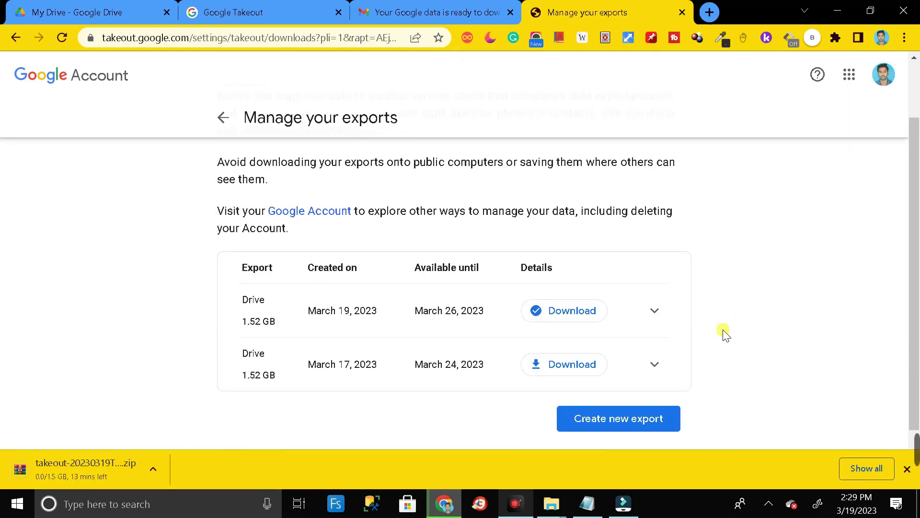
{"action": "left_click", "coordinate": [153, 471]}
{"action": "scroll", "coordinate": [747, 309], "scroll_direction": "up", "scroll_amount": 2}
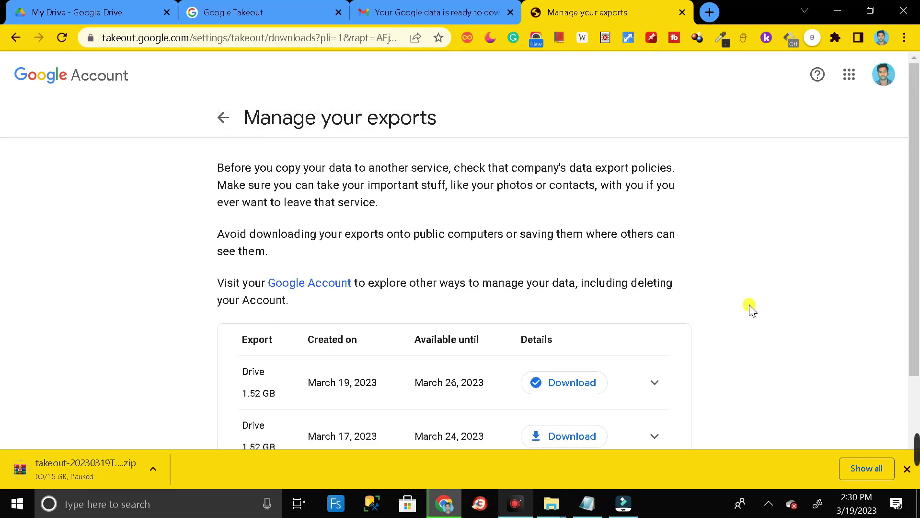